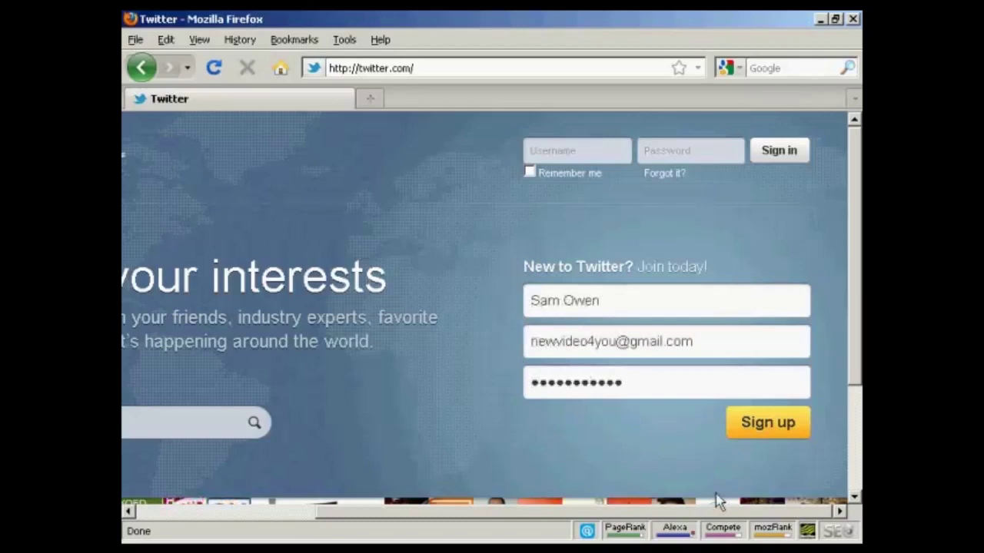
# Submit the filled-in sign-up details and turn off staying logged in on this computer
pyautogui.click(767, 430)
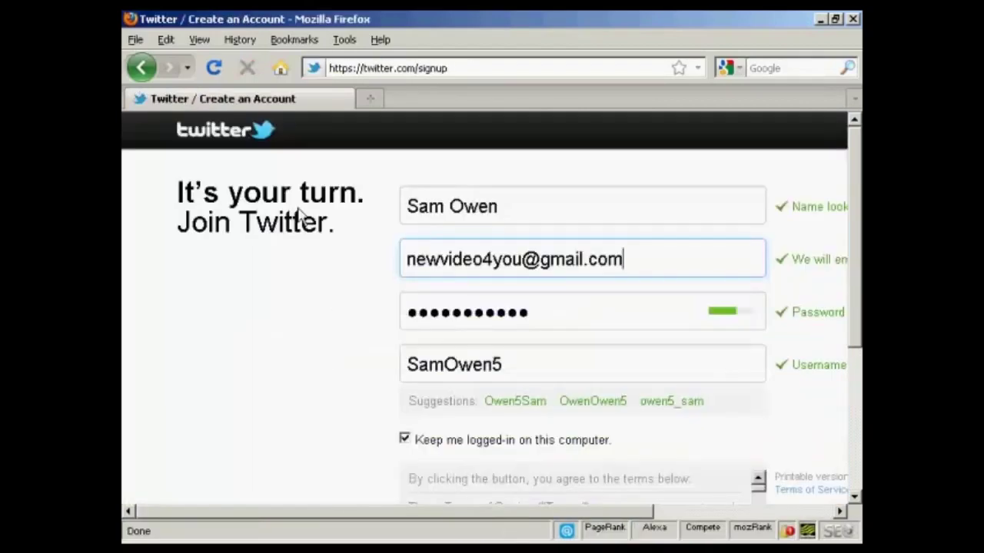
pyautogui.moveTo(421, 509); pyautogui.dragTo(527, 529)
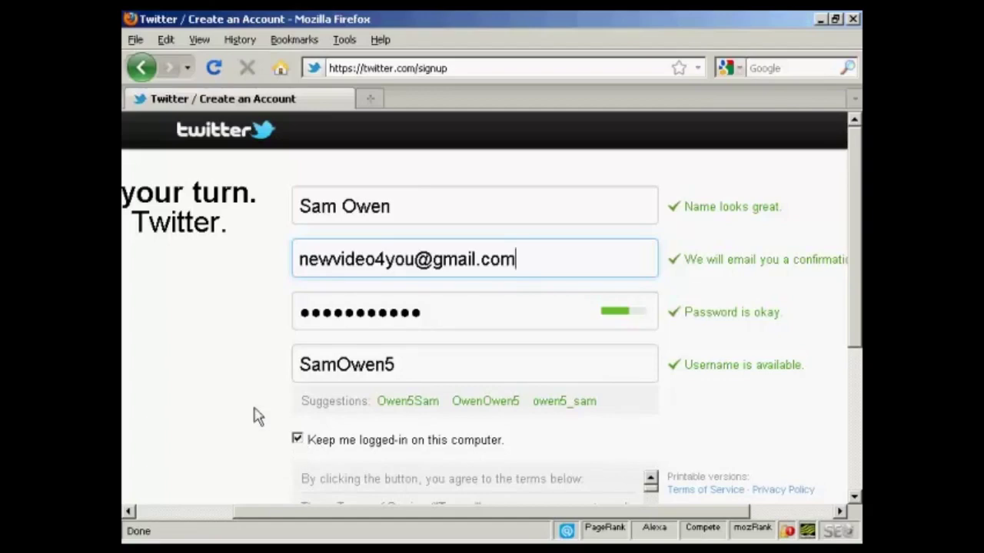
pyautogui.click(297, 440)
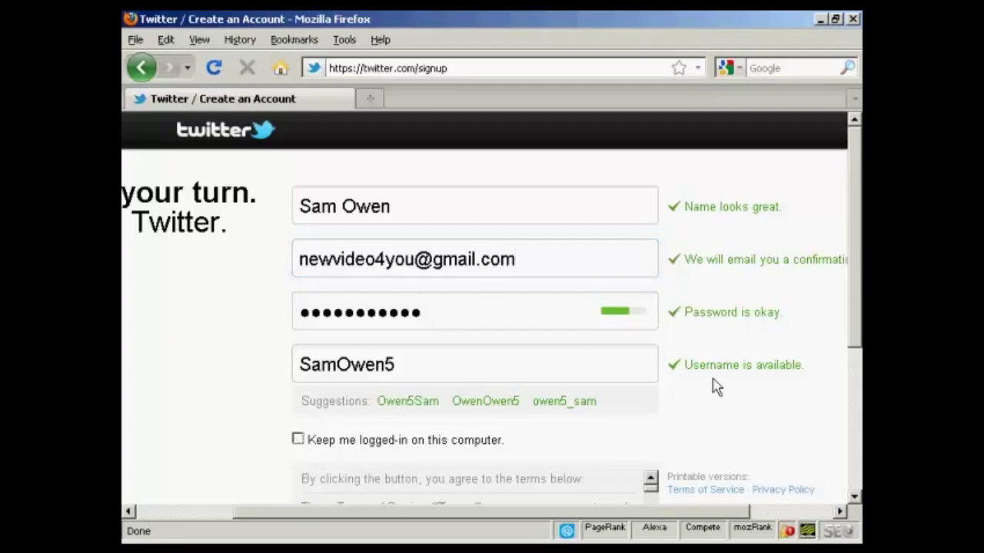
# Look through the terms of service, change the username to NewVideo4You and create the account
pyautogui.moveTo(858, 288); pyautogui.dragTo(858, 363)
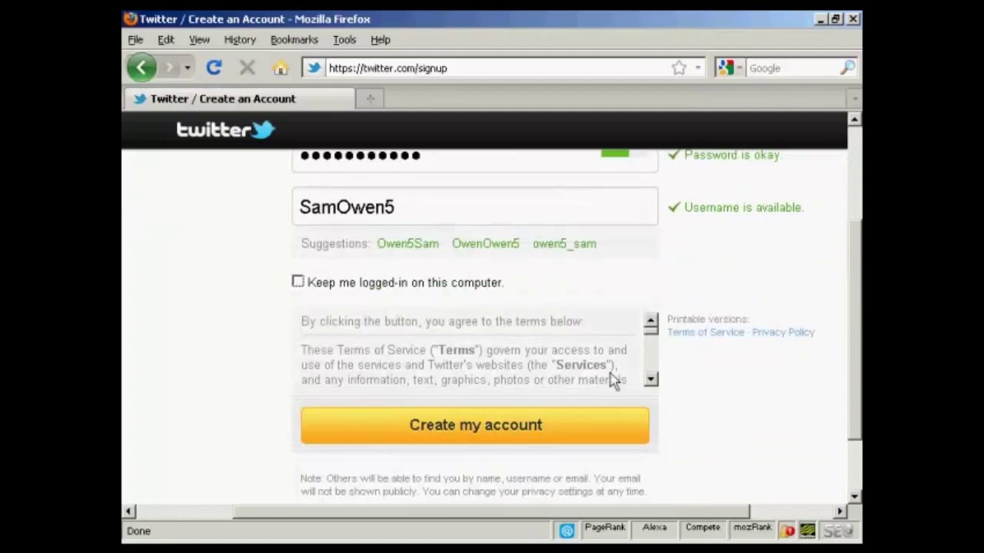
pyautogui.click(651, 332)
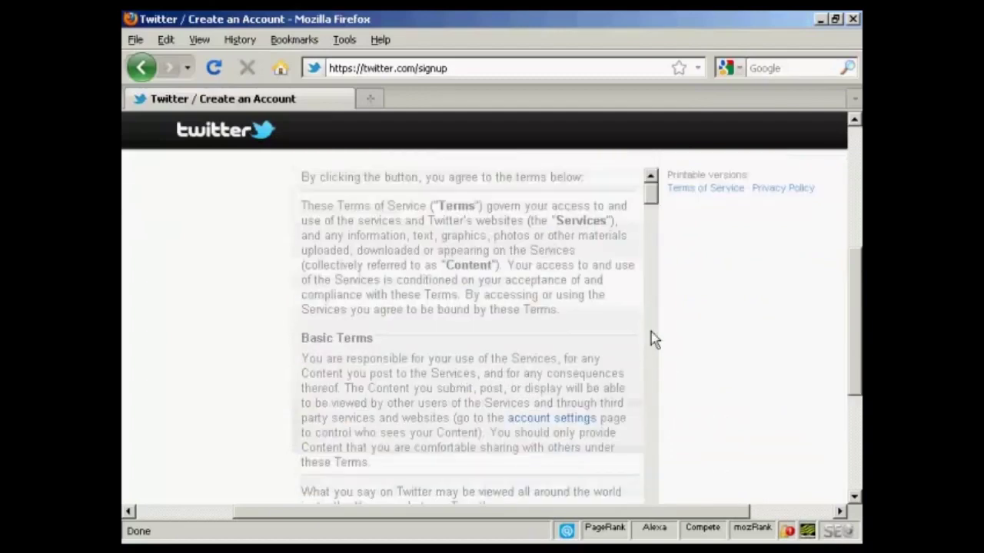
pyautogui.moveTo(653, 200); pyautogui.dragTo(660, 490)
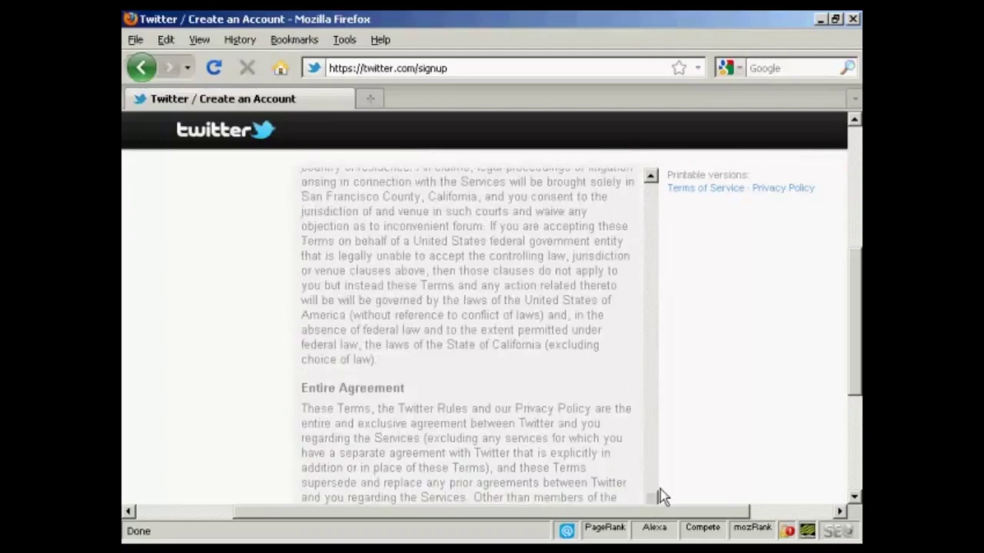
pyautogui.moveTo(855, 361); pyautogui.dragTo(858, 253)
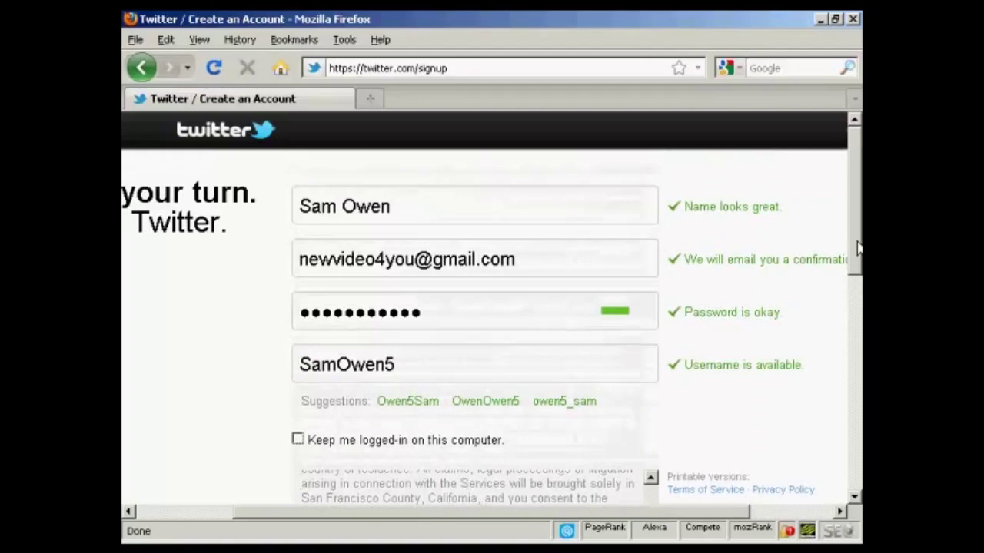
pyautogui.click(396, 365)
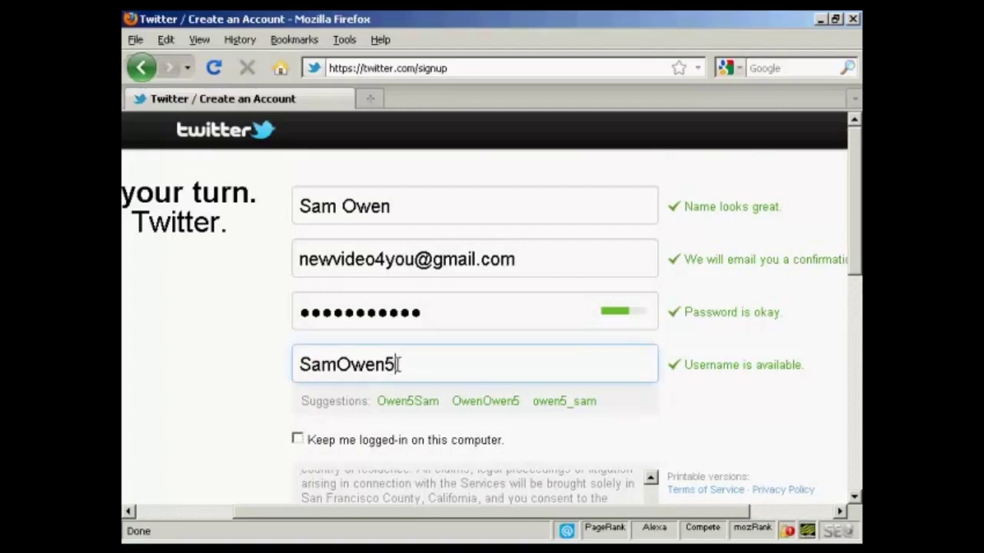
pyautogui.moveTo(395, 366); pyautogui.dragTo(295, 366)
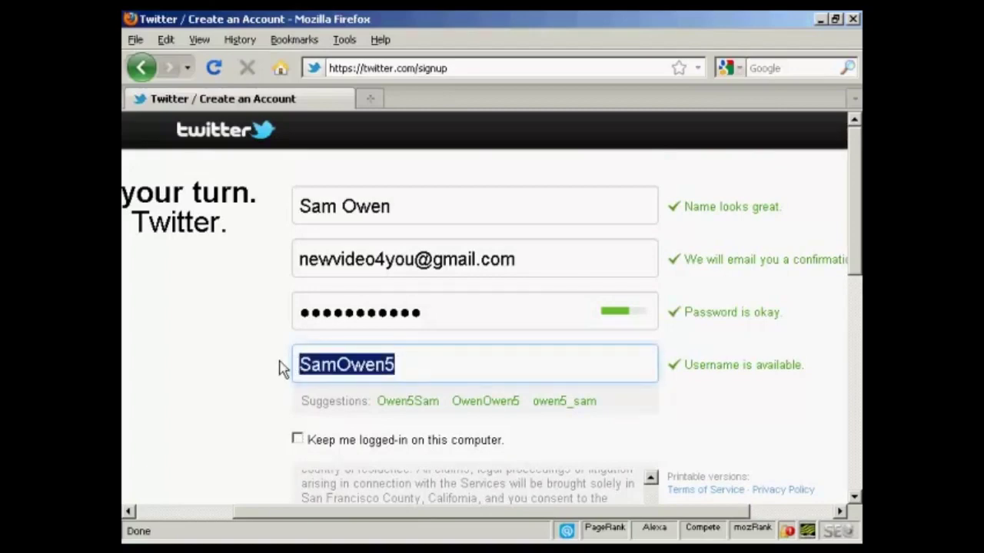
pyautogui.write('NewVideo4You')
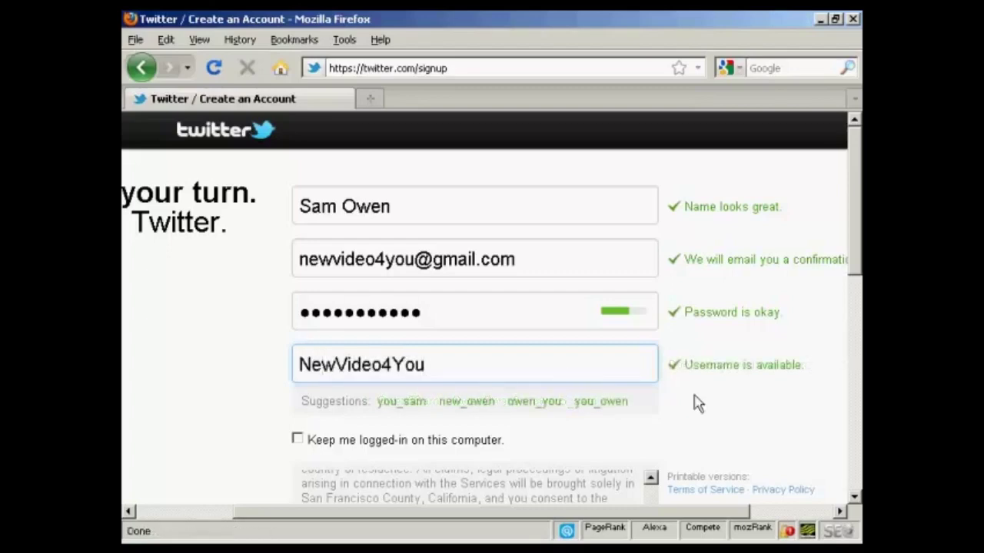
pyautogui.moveTo(854, 222); pyautogui.dragTo(823, 467)
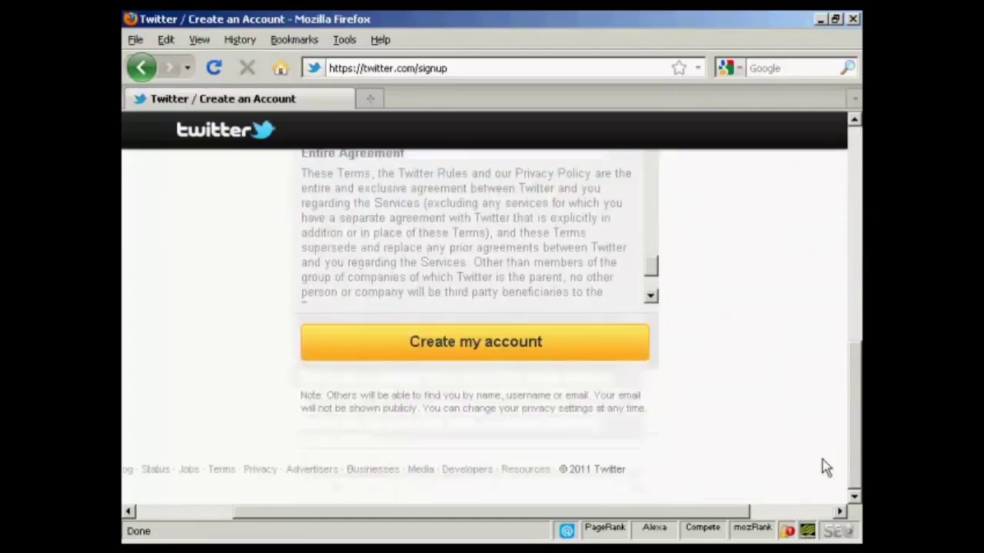
pyautogui.click(480, 361)
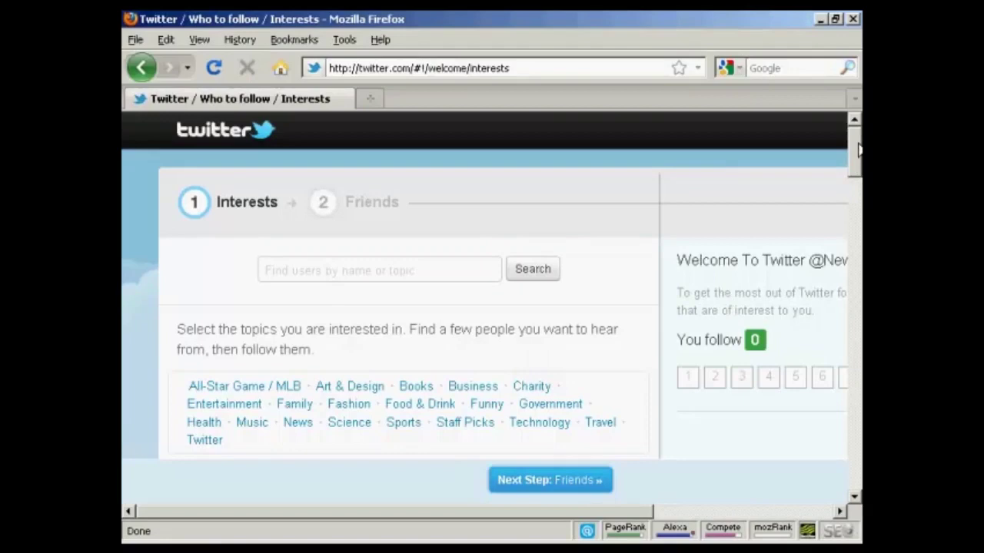
# View the Food & Drink and Technology interest topics and continue to the Friends step without following anyone
pyautogui.moveTo(857, 151); pyautogui.dragTo(857, 157)
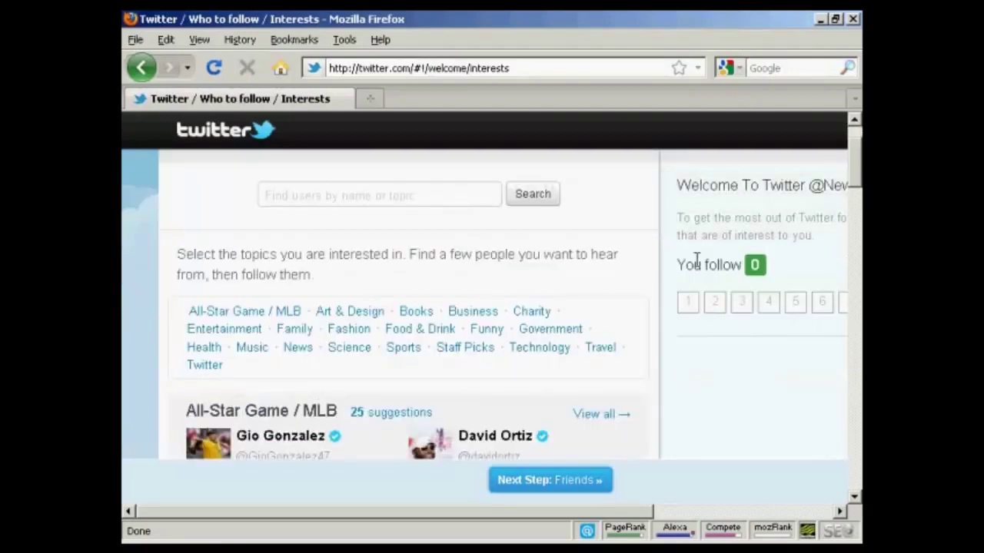
pyautogui.click(433, 341)
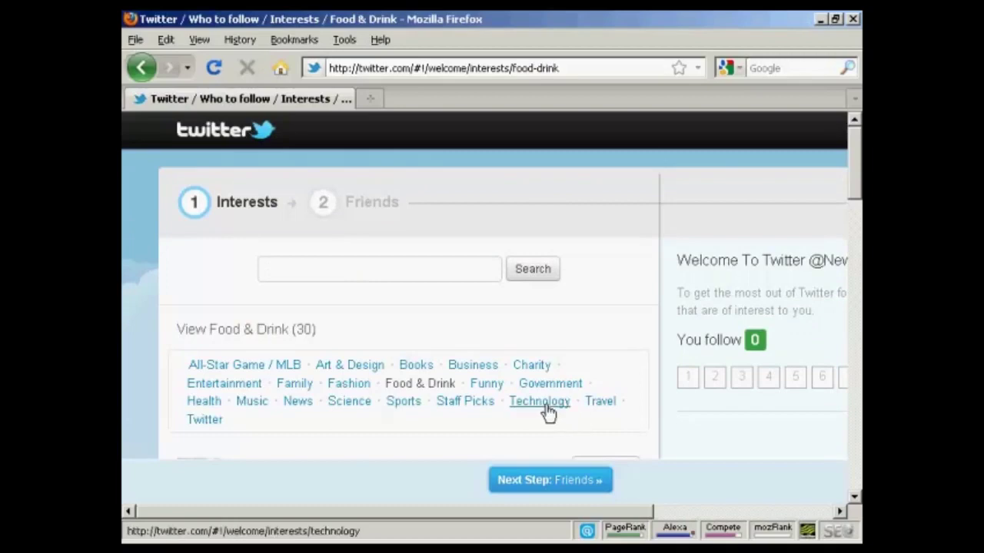
pyautogui.click(545, 408)
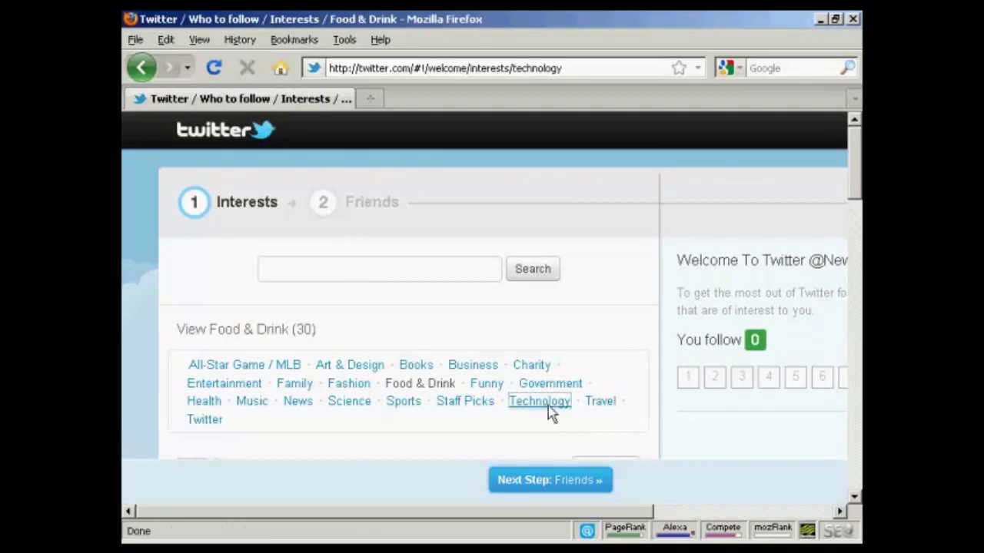
pyautogui.click(568, 489)
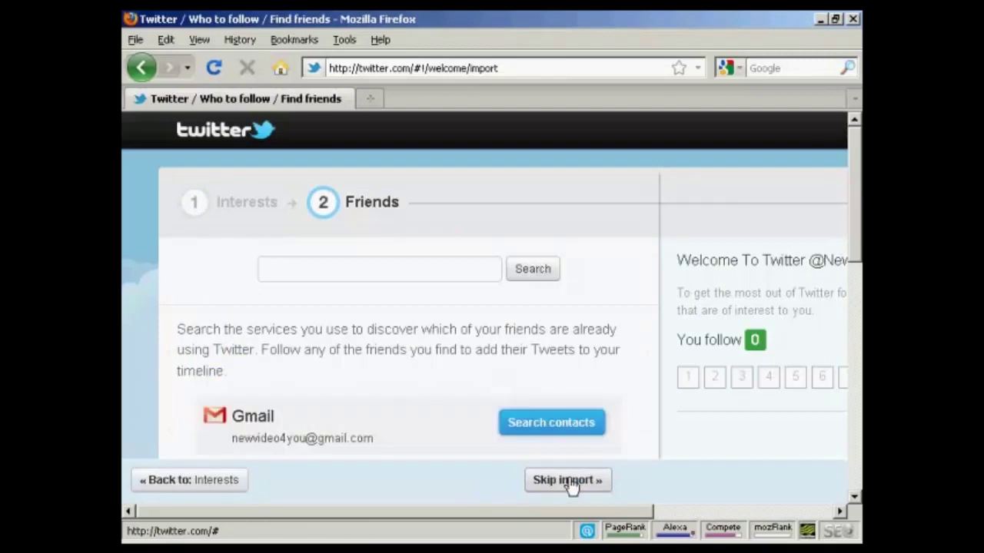
# Look over the services offered for finding friends and skip the contact import
pyautogui.scroll(-1, 857, 216)
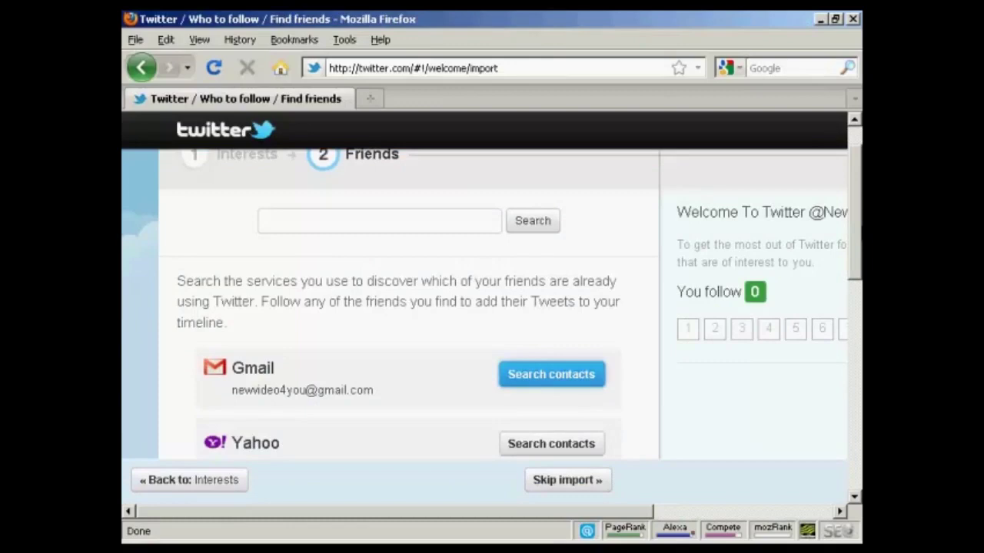
pyautogui.scroll(-1, 493, 301)
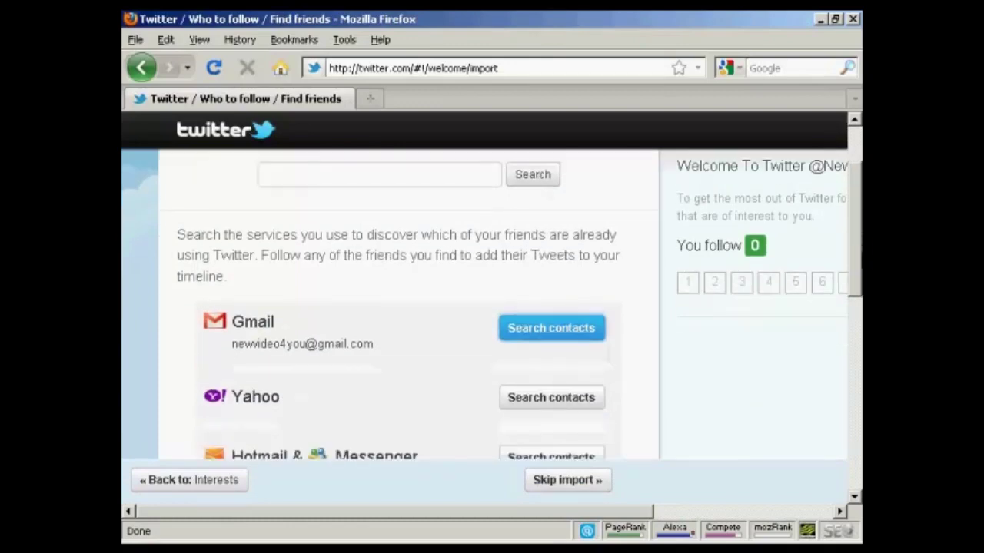
pyautogui.scroll(-3, 491, 304)
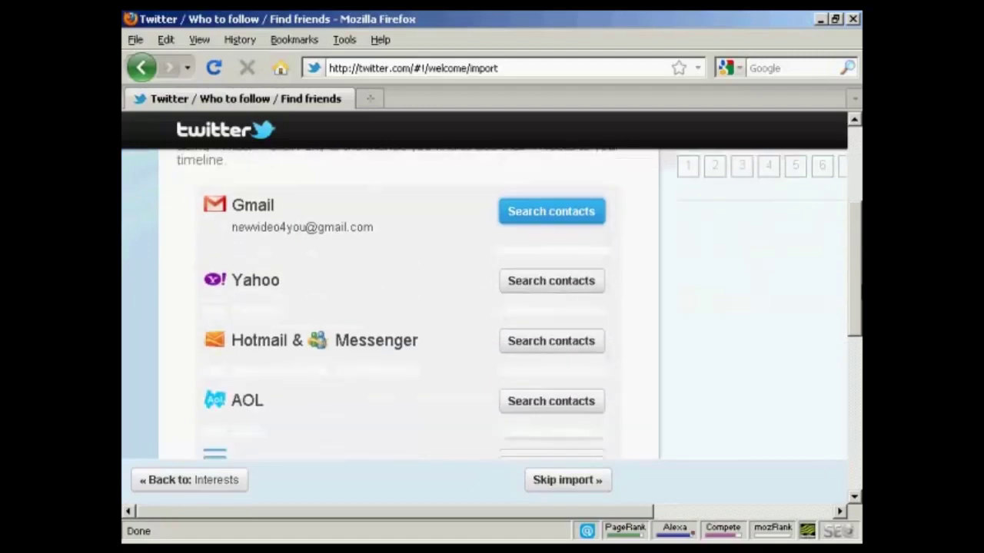
pyautogui.scroll(-1, 492, 305)
pyautogui.scroll(-1, 492, 305)
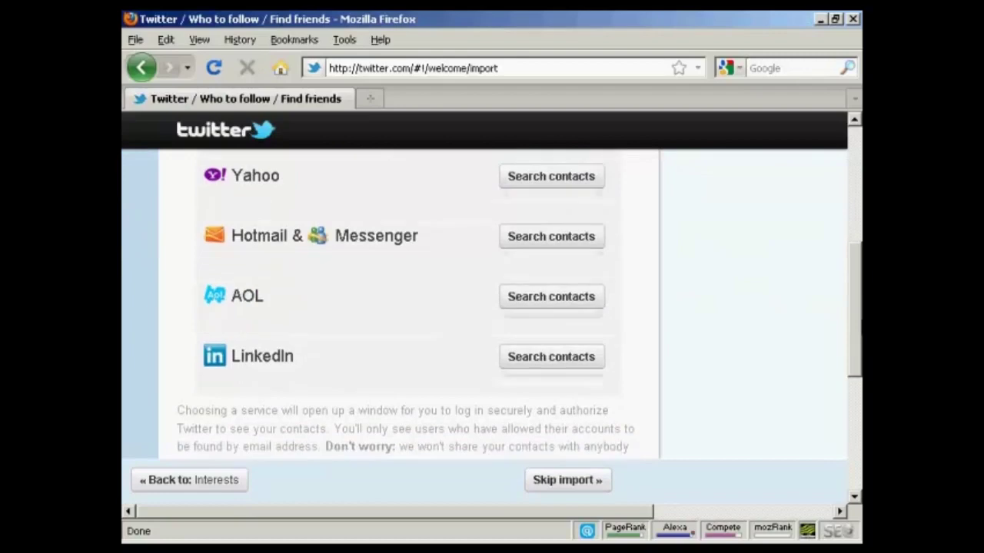
pyautogui.scroll(3, 491, 305)
pyautogui.scroll(2, 619, 361)
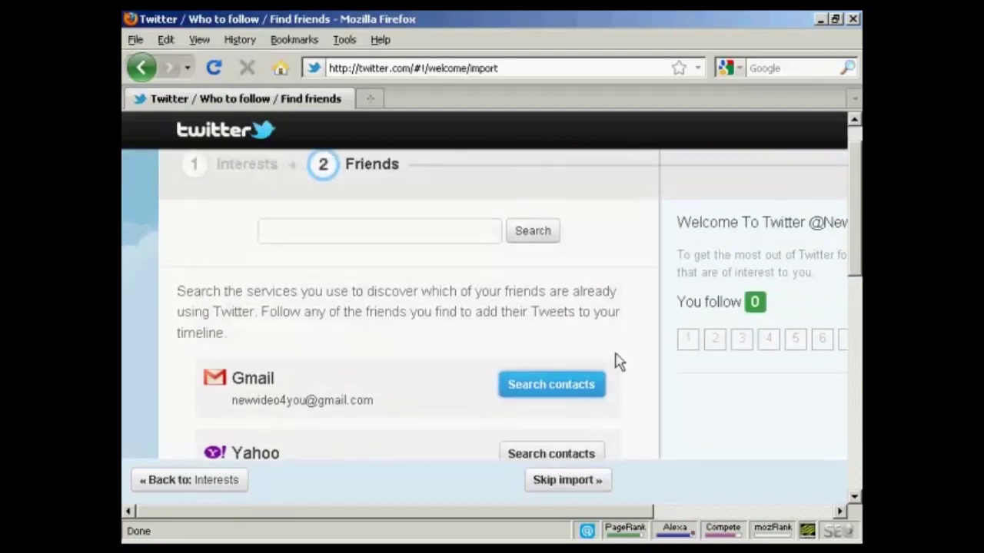
pyautogui.click(580, 487)
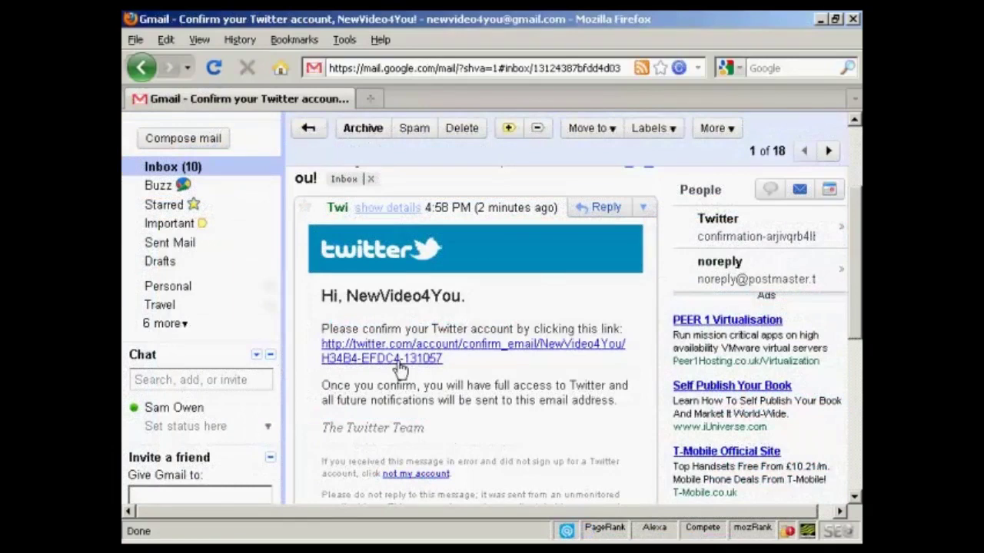
# Confirm the new account through the link in Twitter's confirmation e-mail in Gmail and look over the home page
pyautogui.click(579, 350)
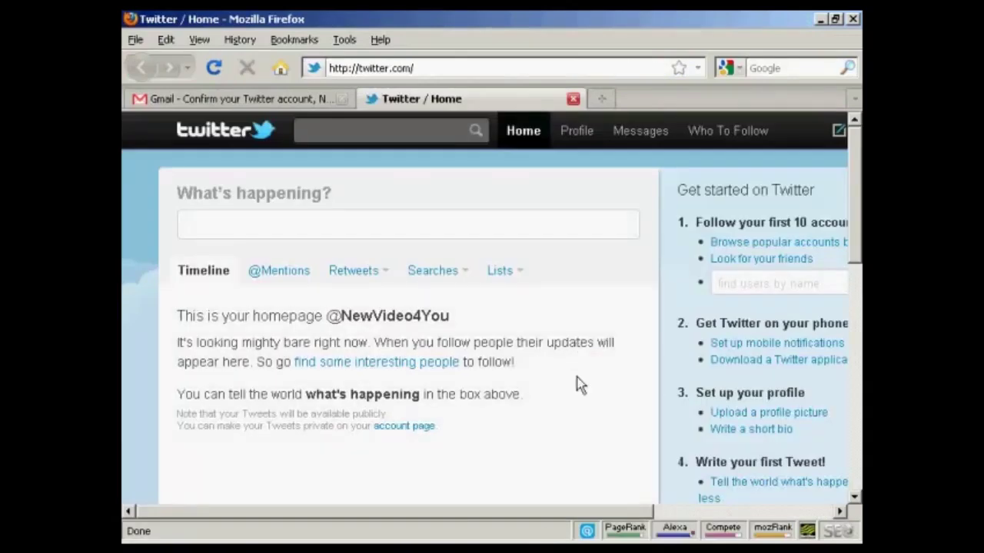
pyautogui.moveTo(587, 513); pyautogui.dragTo(564, 520)
pyautogui.scroll(-1, 776, 292)
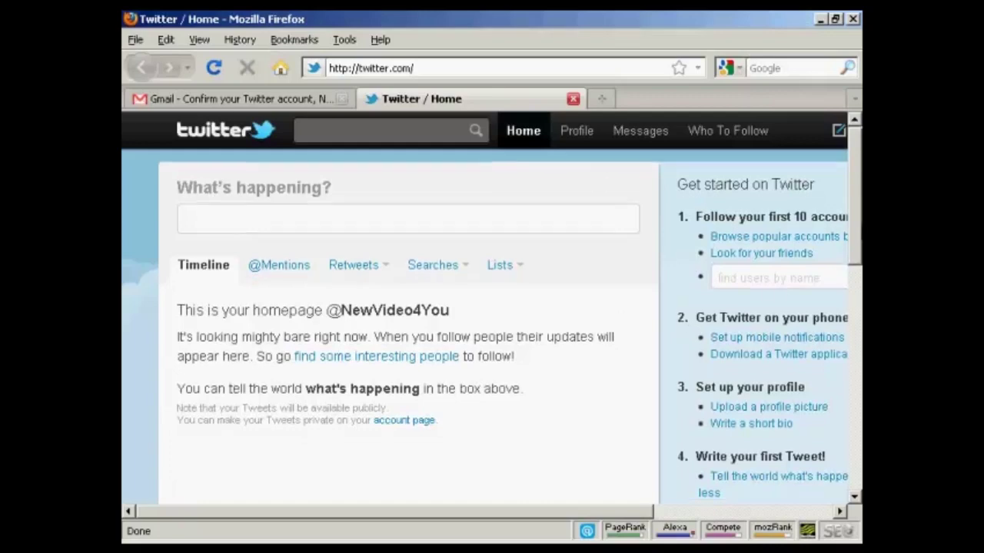
pyautogui.scroll(-3, 492, 322)
pyautogui.scroll(4, 491, 322)
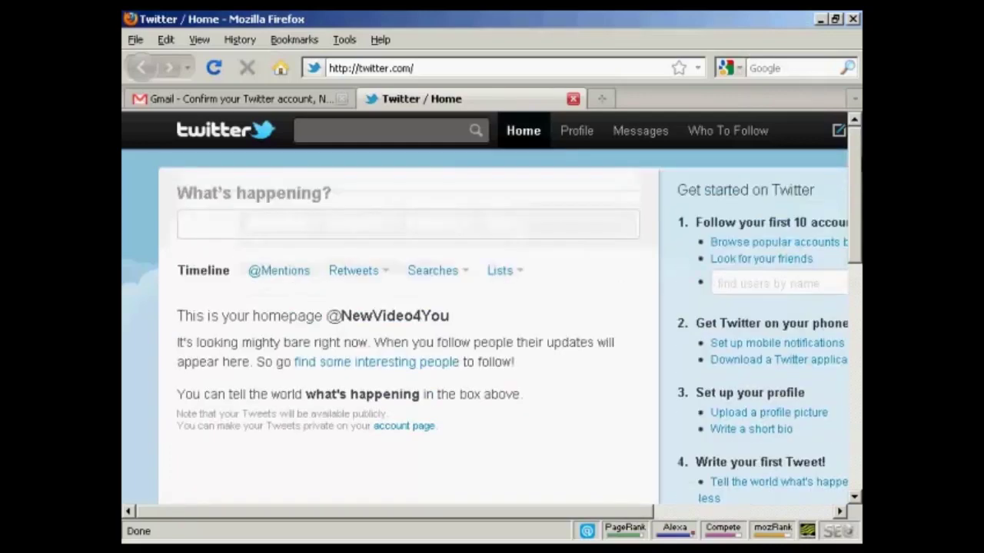
pyautogui.click(586, 141)
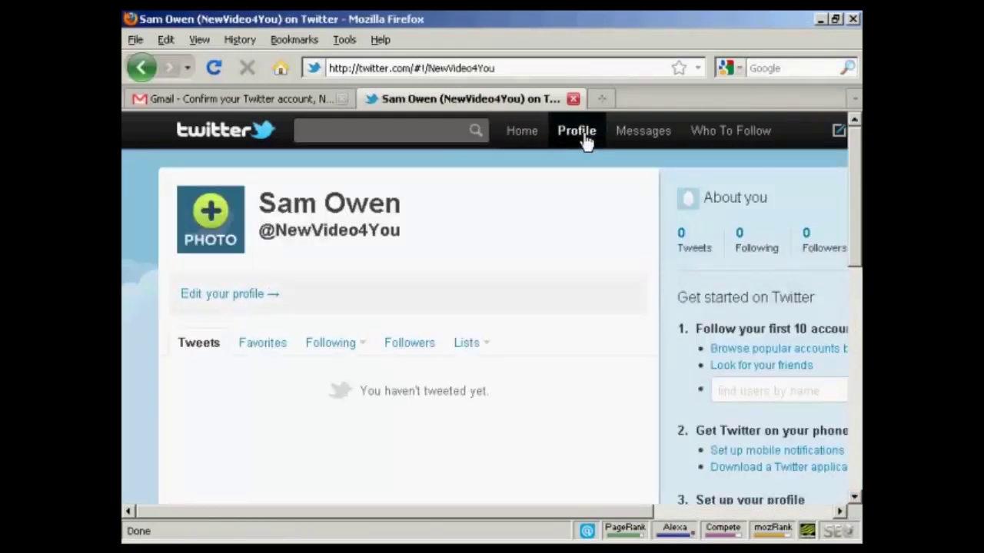
pyautogui.click(251, 300)
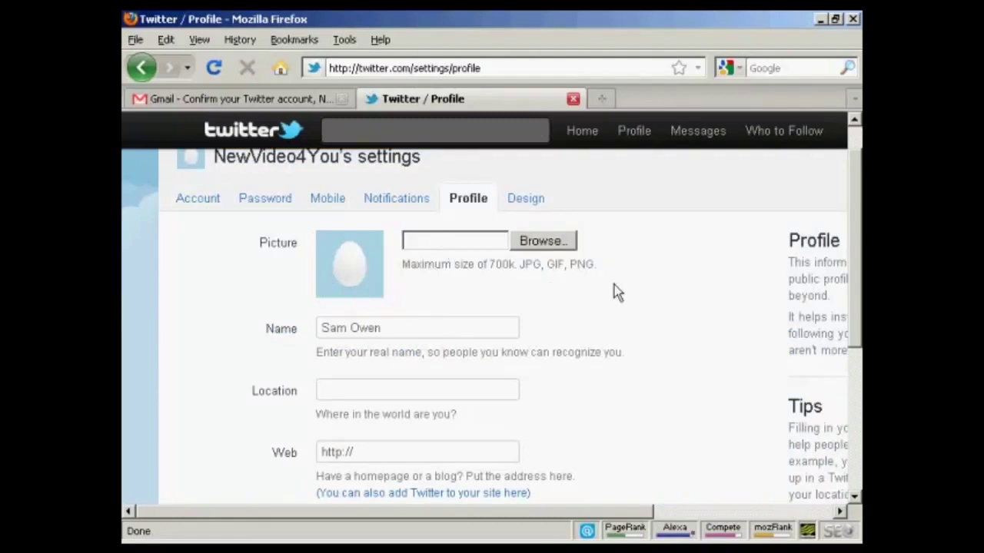
pyautogui.scroll(-2, 859, 261)
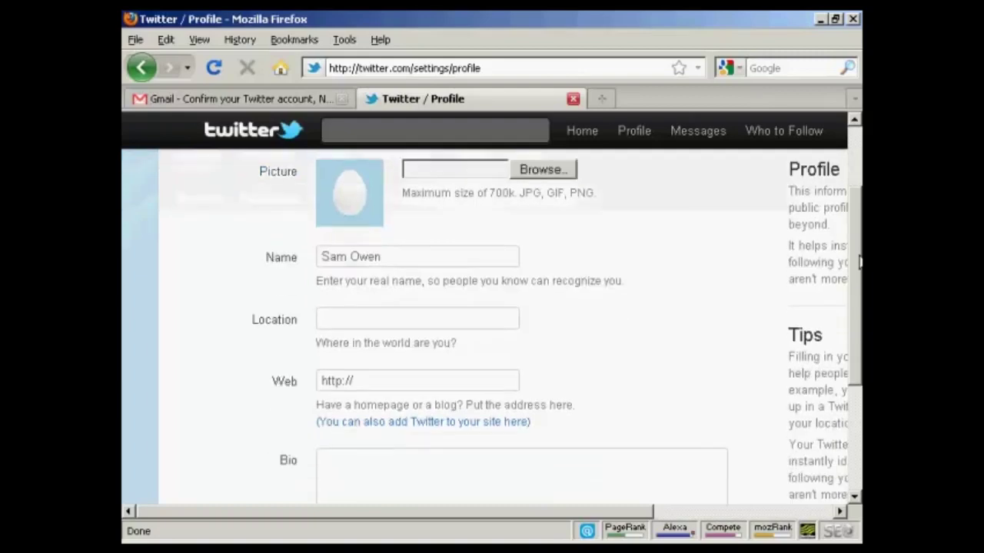
pyautogui.click(327, 315)
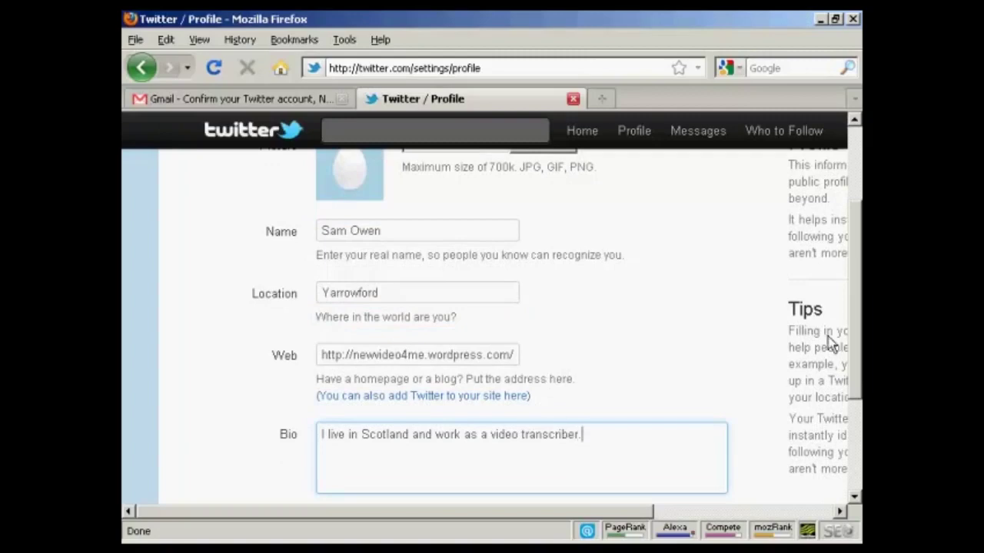
pyautogui.write('.')
pyautogui.moveTo(859, 305); pyautogui.dragTo(859, 368)
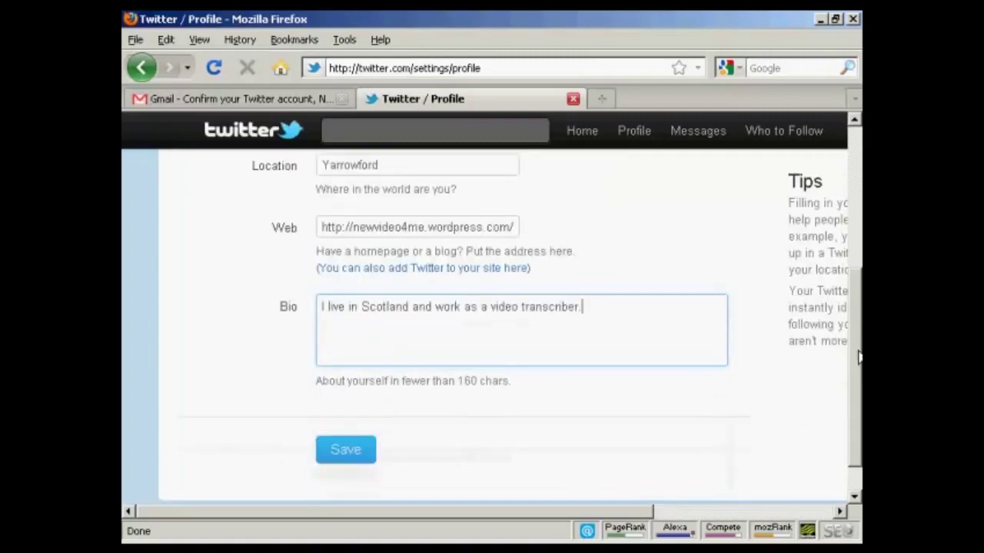
pyautogui.click(345, 453)
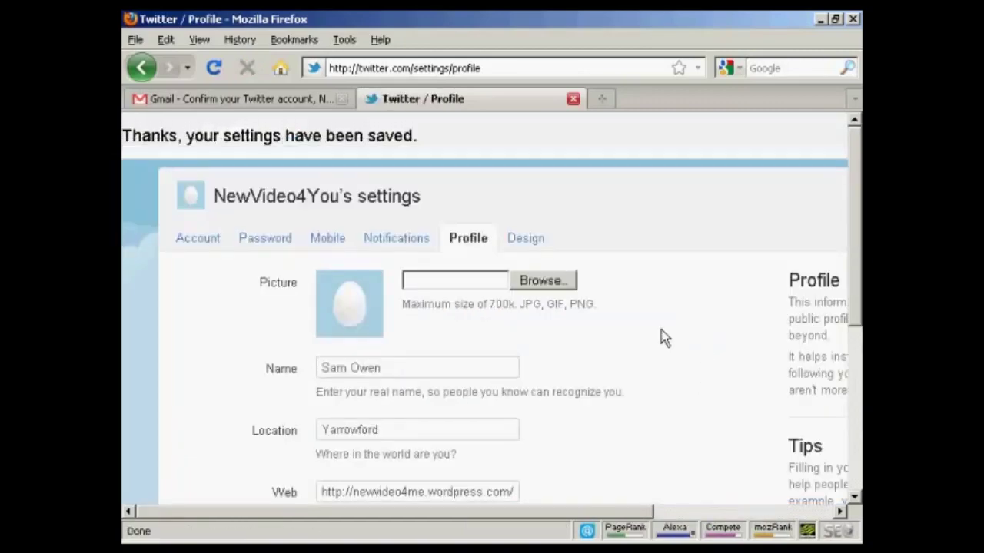
# Open the account's design settings and browse the available background themes and customization options
pyautogui.click(531, 245)
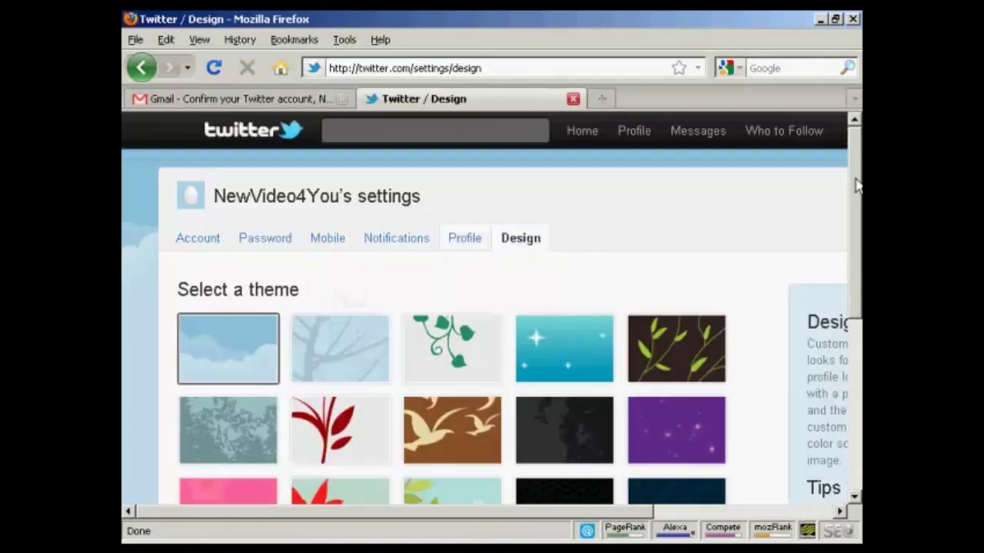
pyautogui.moveTo(858, 185); pyautogui.dragTo(857, 269)
pyautogui.scroll(-2, 492, 326)
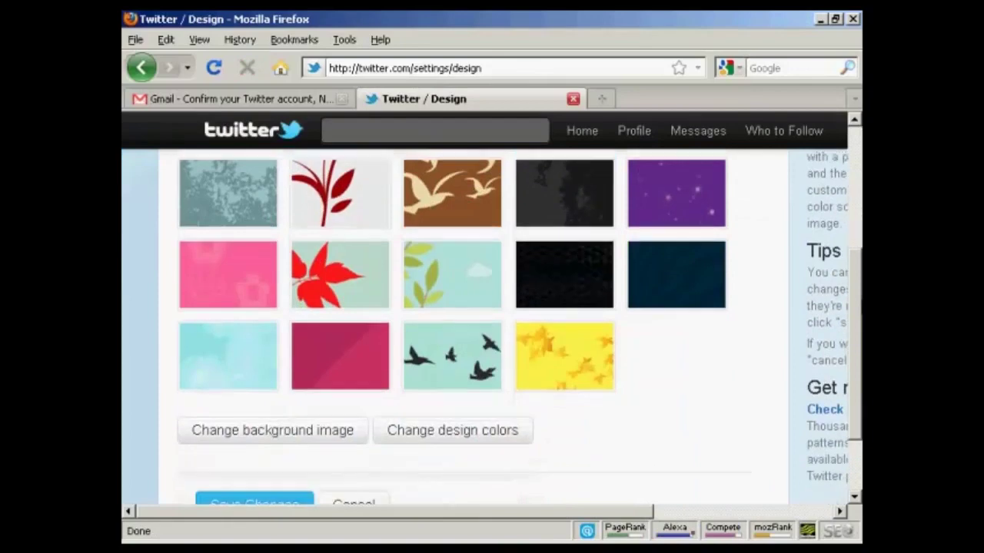
pyautogui.scroll(3, 492, 327)
pyautogui.scroll(1, 492, 327)
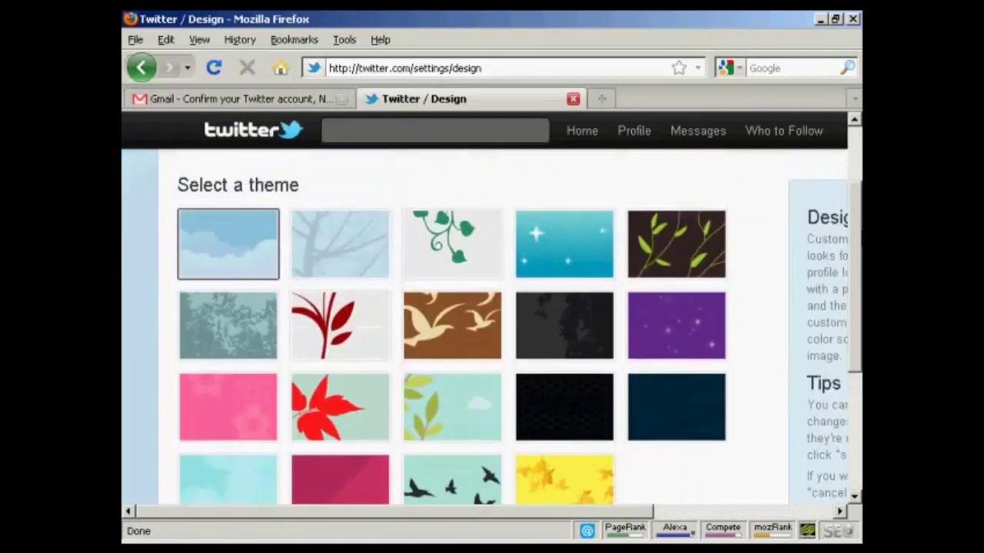
pyautogui.scroll(1, 492, 327)
pyautogui.scroll(1, 246, 307)
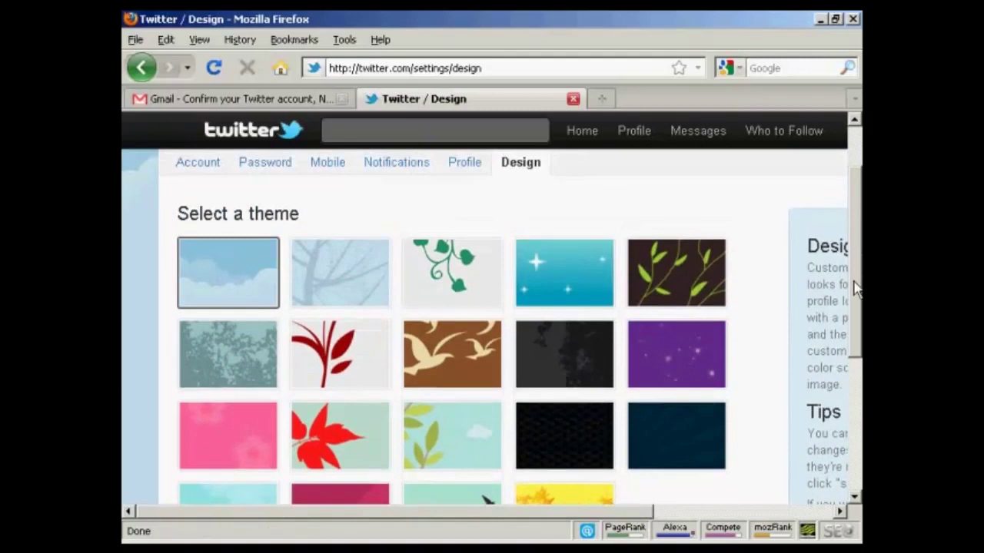
# Apply the brown theme with cream-coloured birds to the account's design and save the changes
pyautogui.click(464, 372)
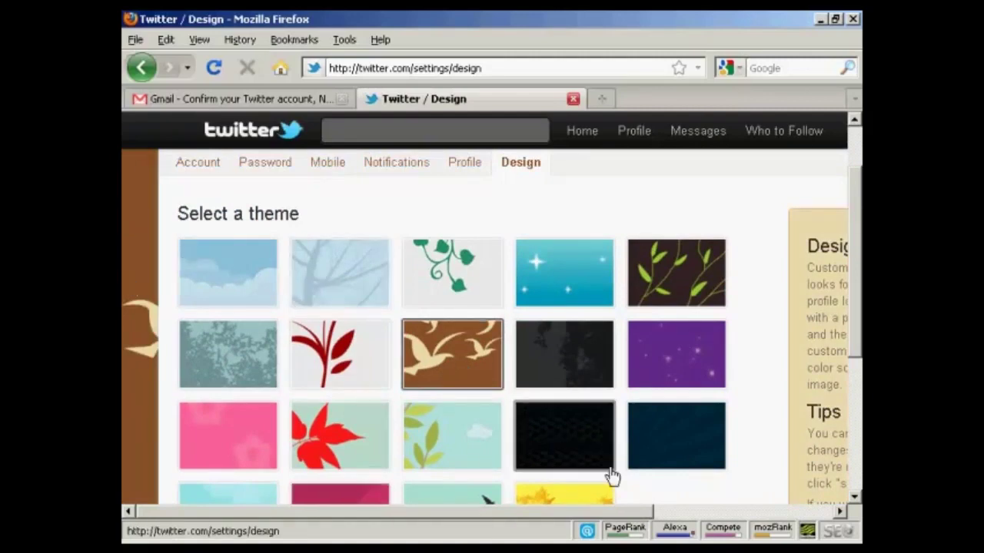
pyautogui.moveTo(856, 235); pyautogui.dragTo(855, 330)
pyautogui.scroll(-2, 507, 322)
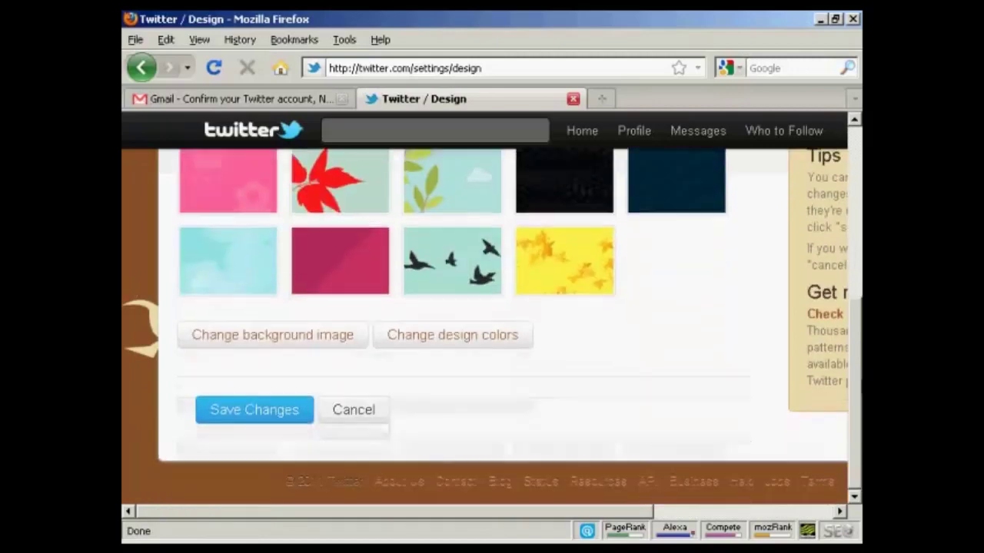
pyautogui.click(255, 423)
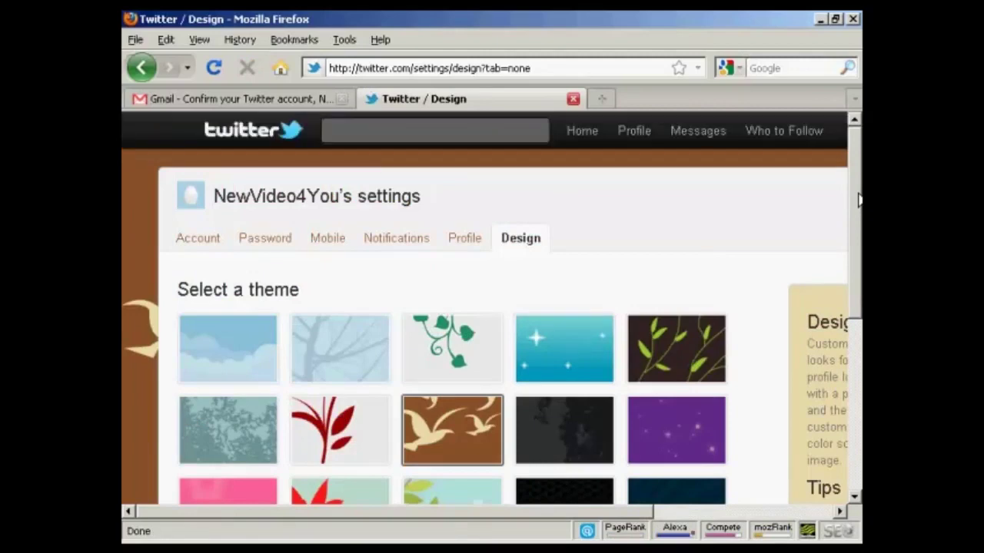
# Open the suggestions of who to follow and follow the rock band account jimmyeatworld
pyautogui.click(798, 142)
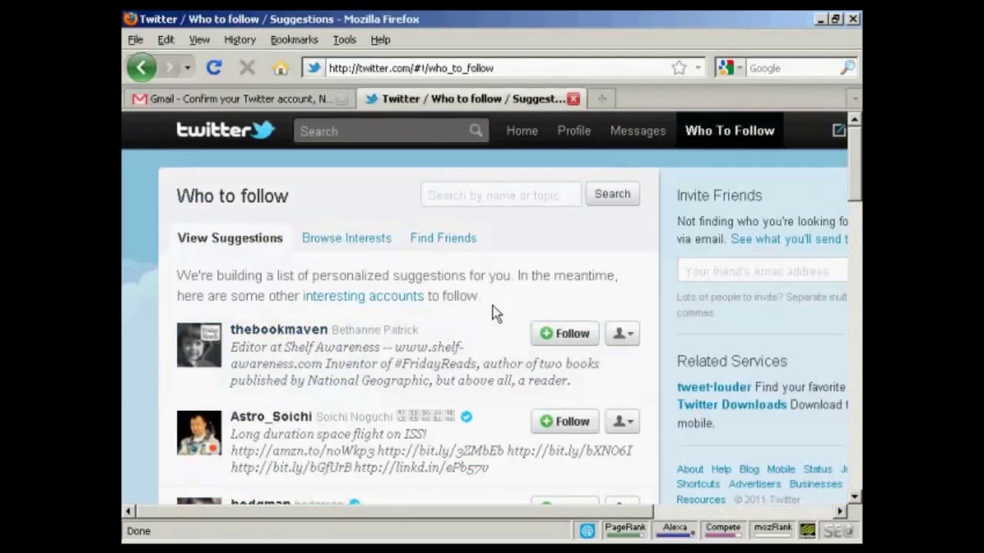
pyautogui.click(768, 265)
pyautogui.scroll(-3, 858, 184)
pyautogui.moveTo(858, 185); pyautogui.dragTo(857, 262)
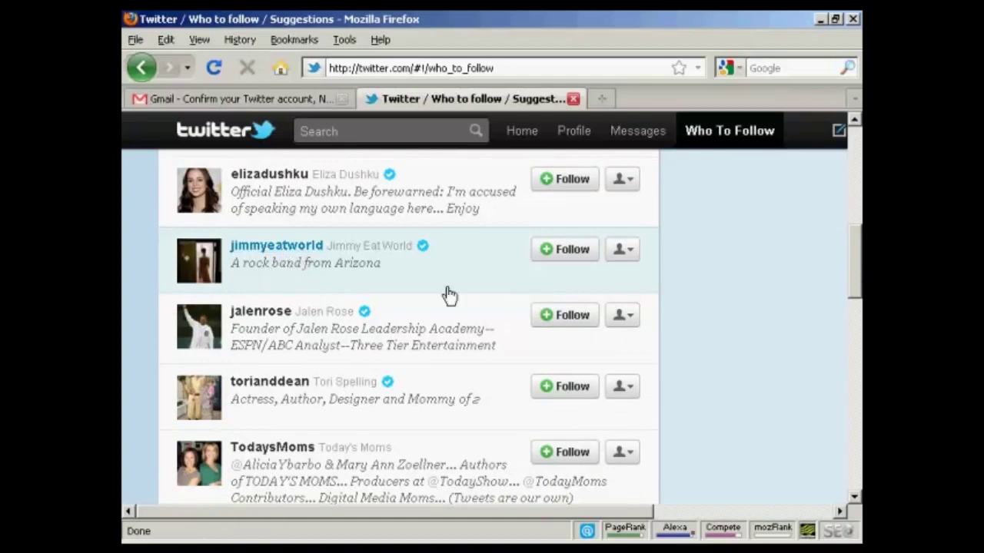
pyautogui.click(565, 260)
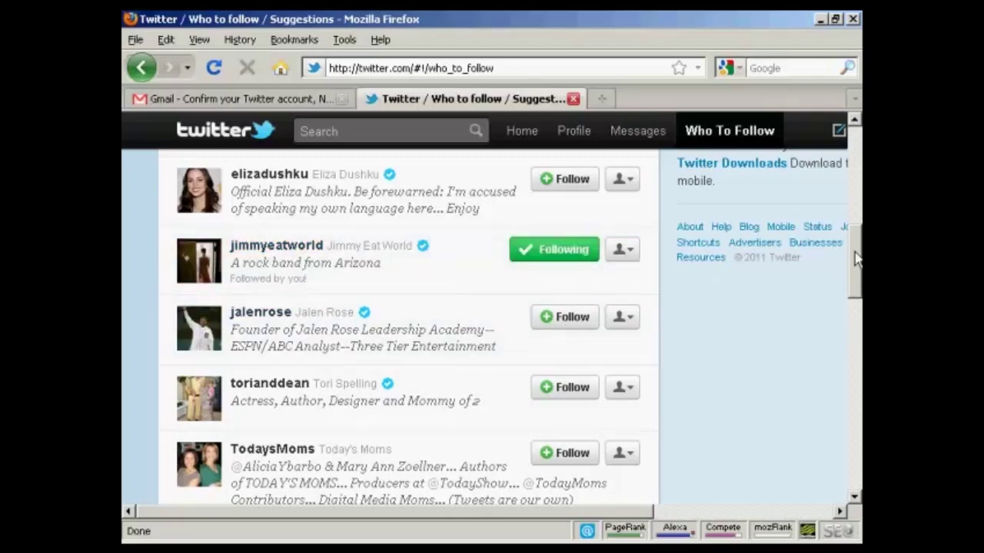
# Follow the fledgling wine project account further down the suggestions and look over the rest of the list
pyautogui.moveTo(853, 283); pyautogui.dragTo(855, 334)
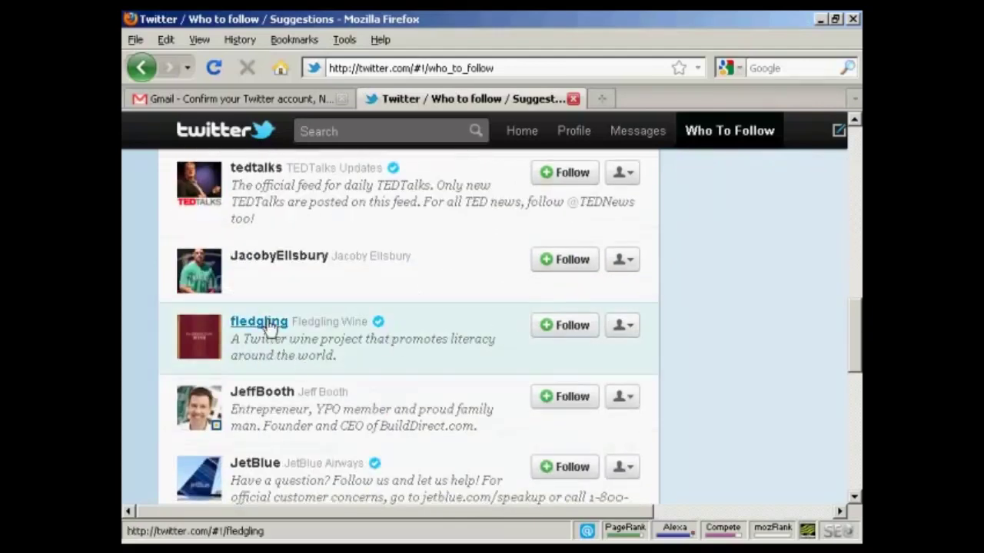
pyautogui.click(567, 331)
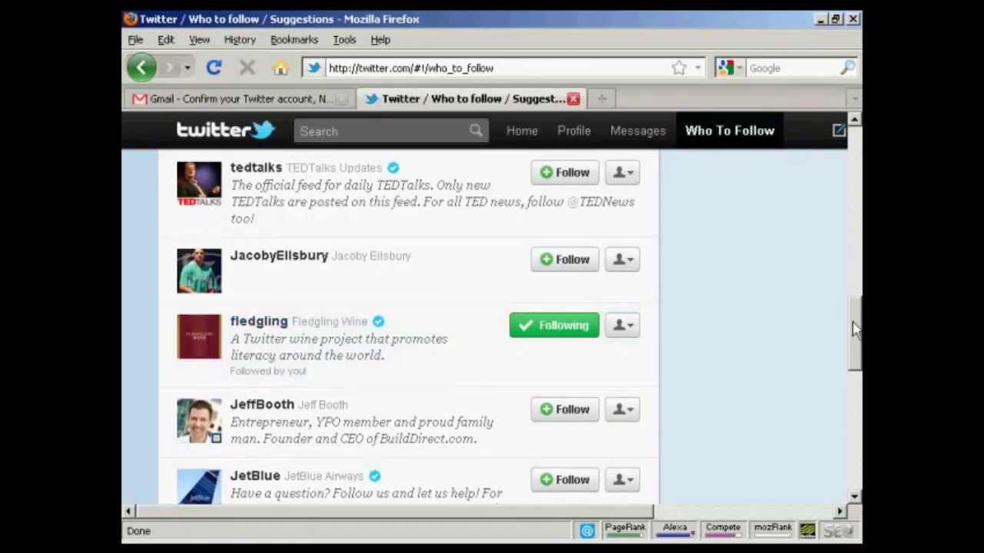
pyautogui.moveTo(854, 329); pyautogui.dragTo(853, 466)
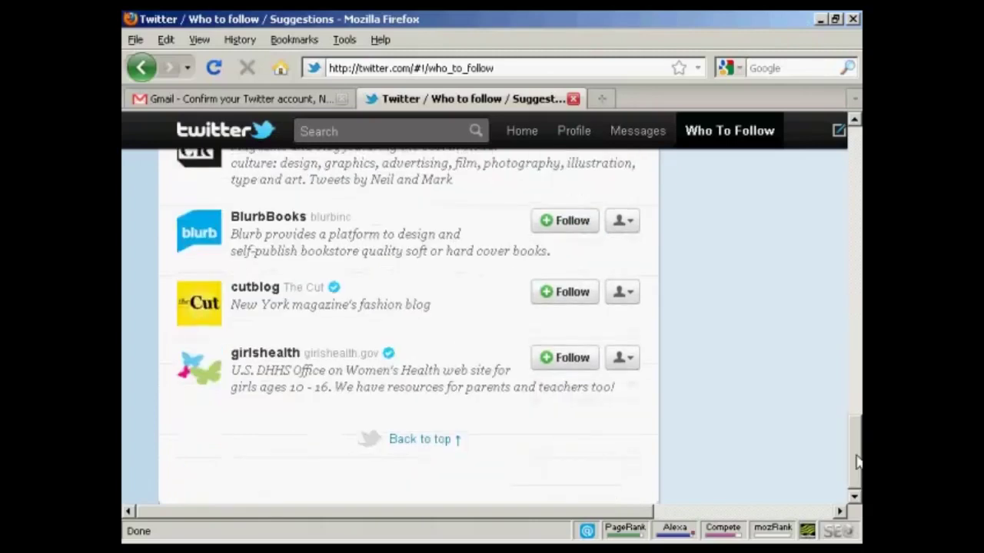
pyautogui.scroll(20, 859, 384)
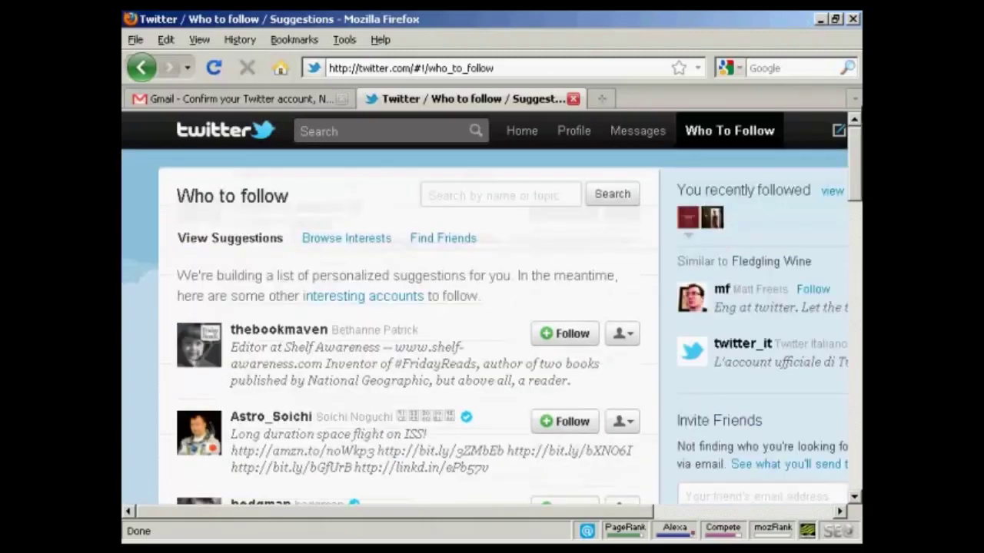
# Post the account's first tweet, "Making a video about Twitter Right Now!", from the home page and view it in the timeline
pyautogui.click(522, 132)
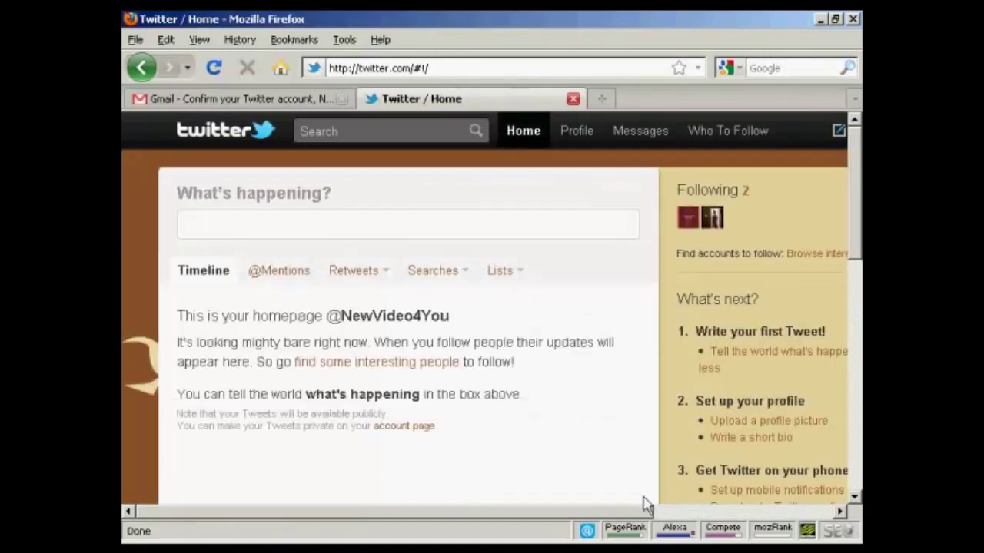
pyautogui.moveTo(662, 513); pyautogui.dragTo(809, 519)
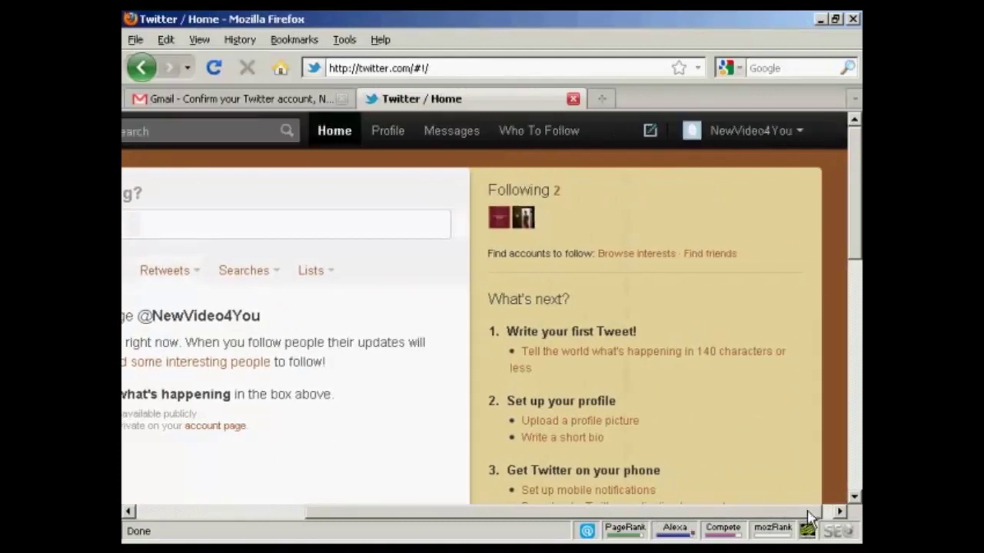
pyautogui.click(644, 362)
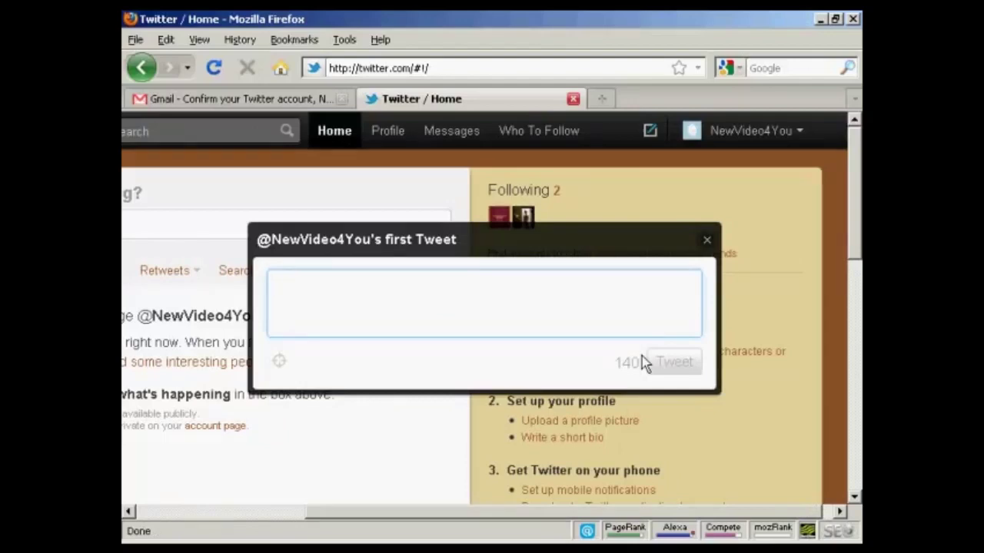
pyautogui.write('Making a')
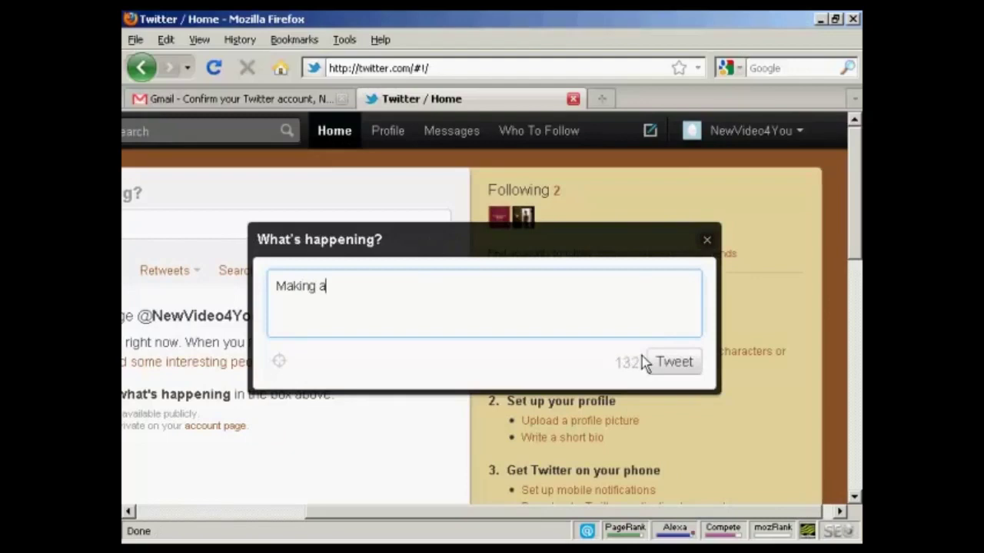
pyautogui.write(' vide')
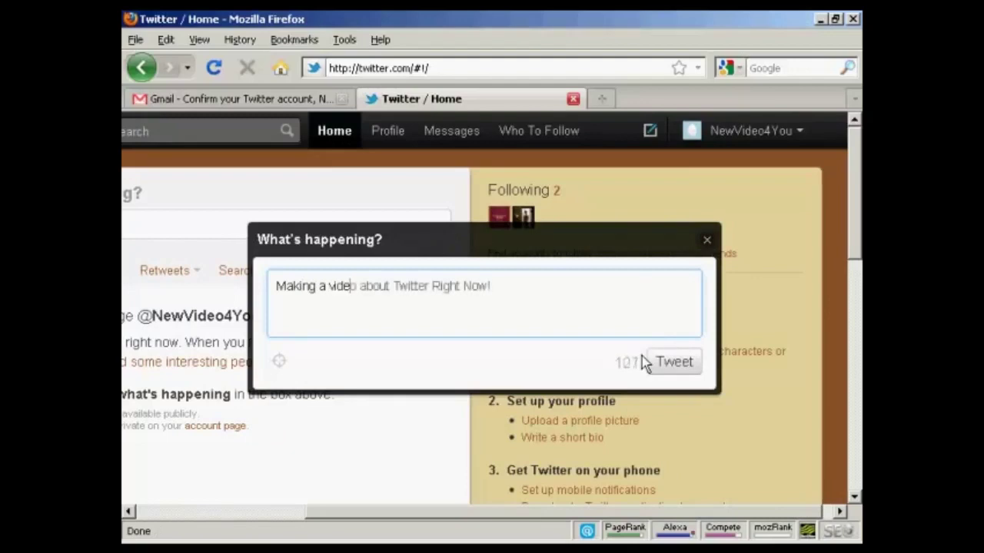
pyautogui.write('o about Twitter Right Now!')
pyautogui.click(681, 366)
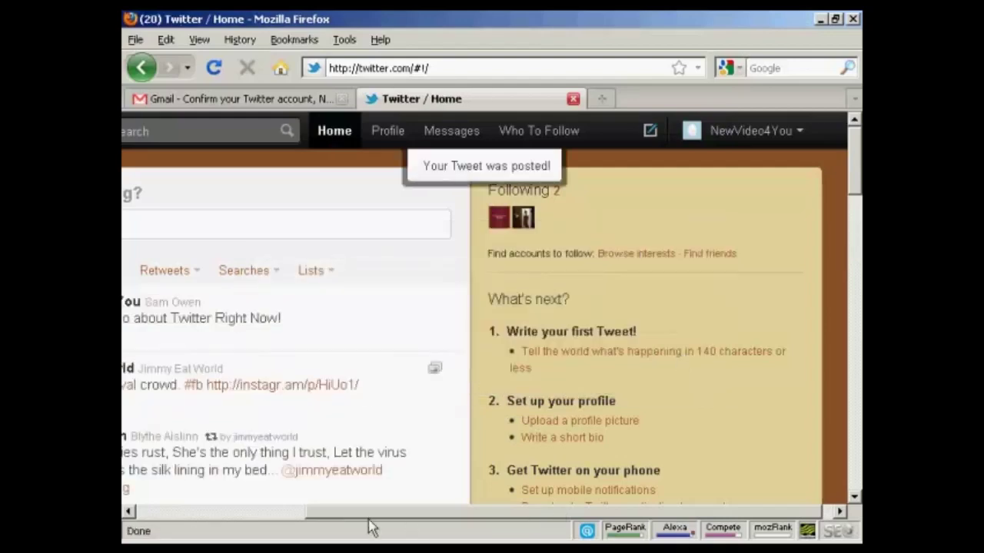
pyautogui.hscroll(-4, 369, 513)
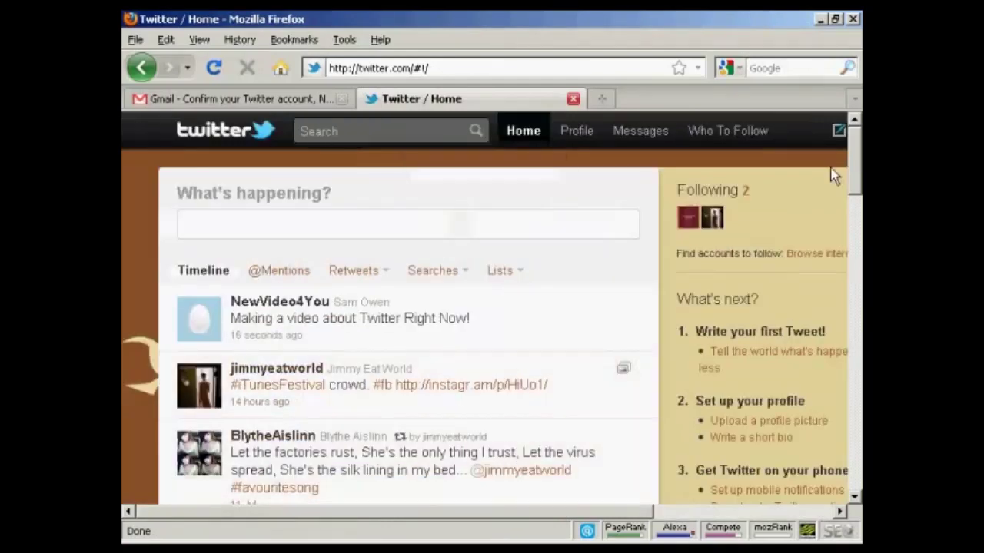
pyautogui.moveTo(857, 175); pyautogui.dragTo(857, 136)
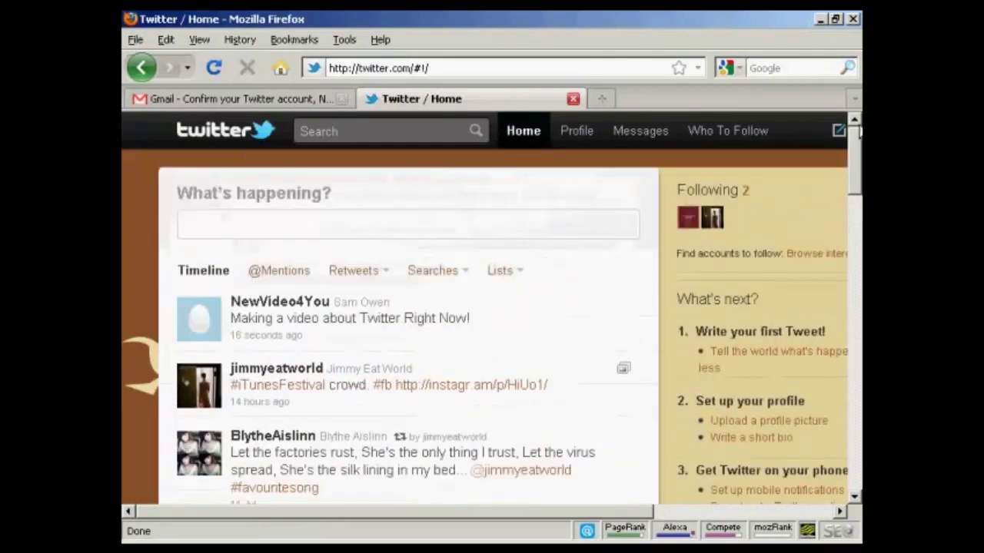